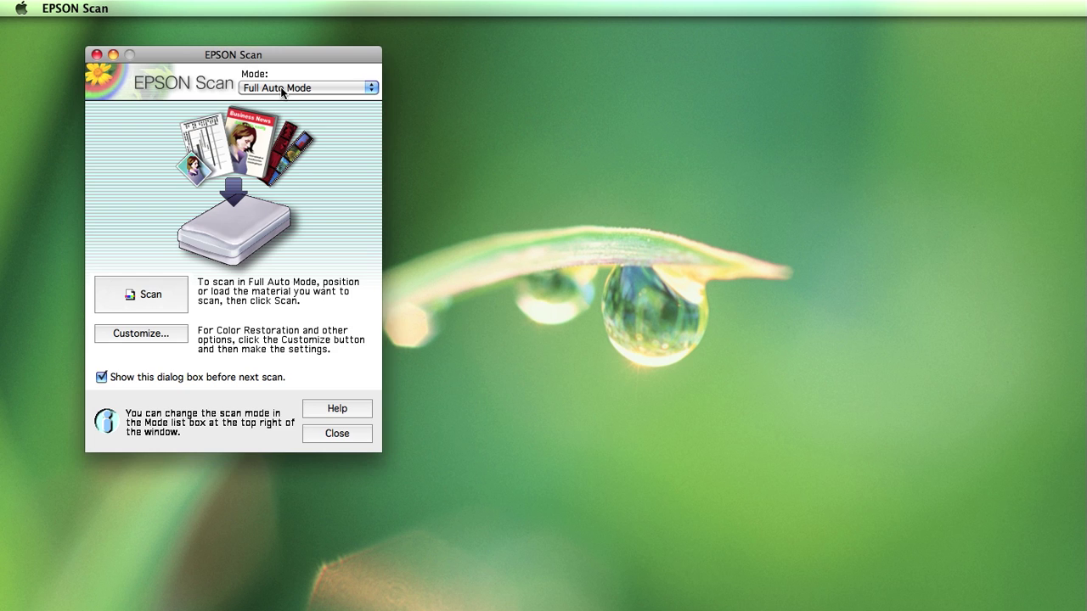
- Switch the scanning mode to Professional Mode
click(282, 88)
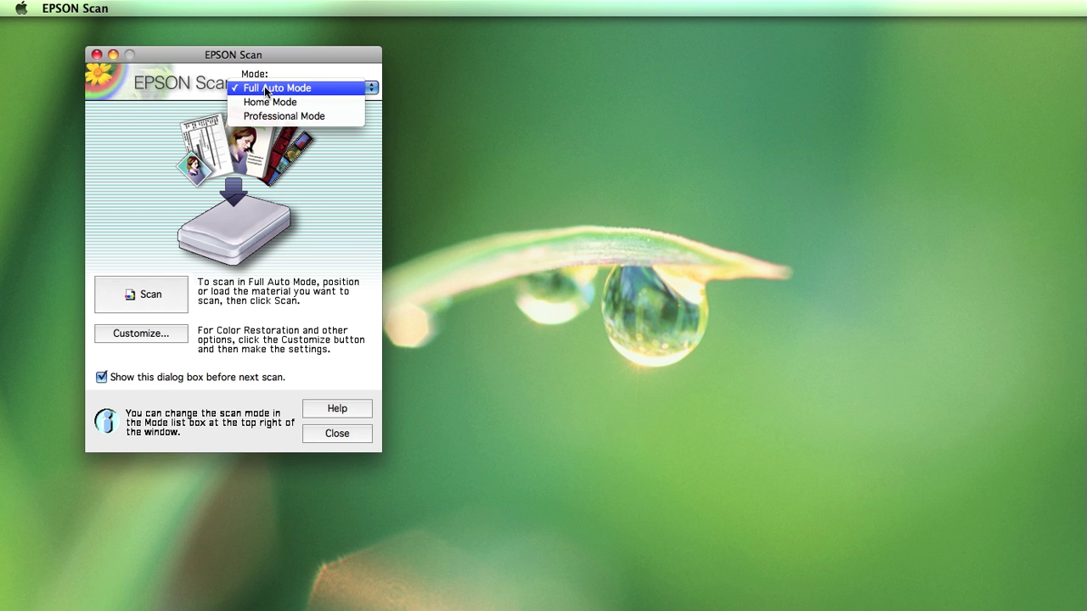
click(272, 53)
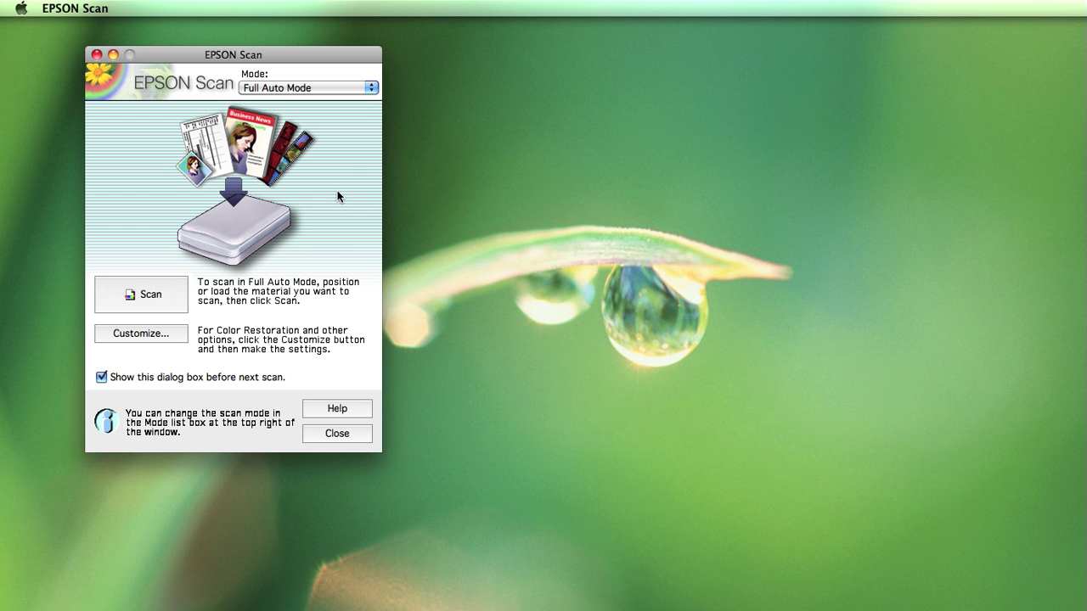
click(371, 88)
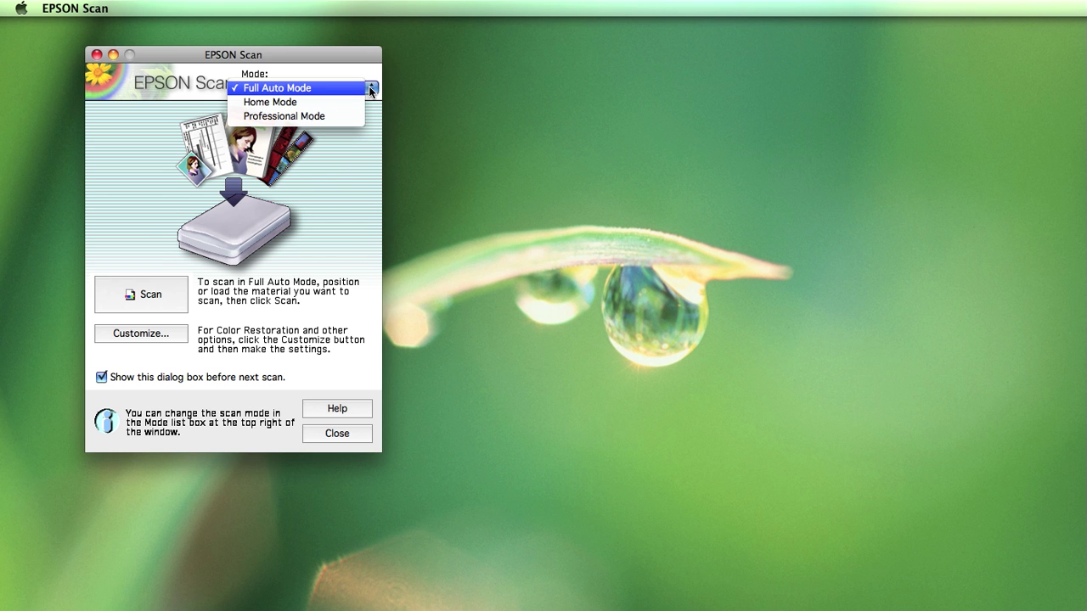
click(322, 119)
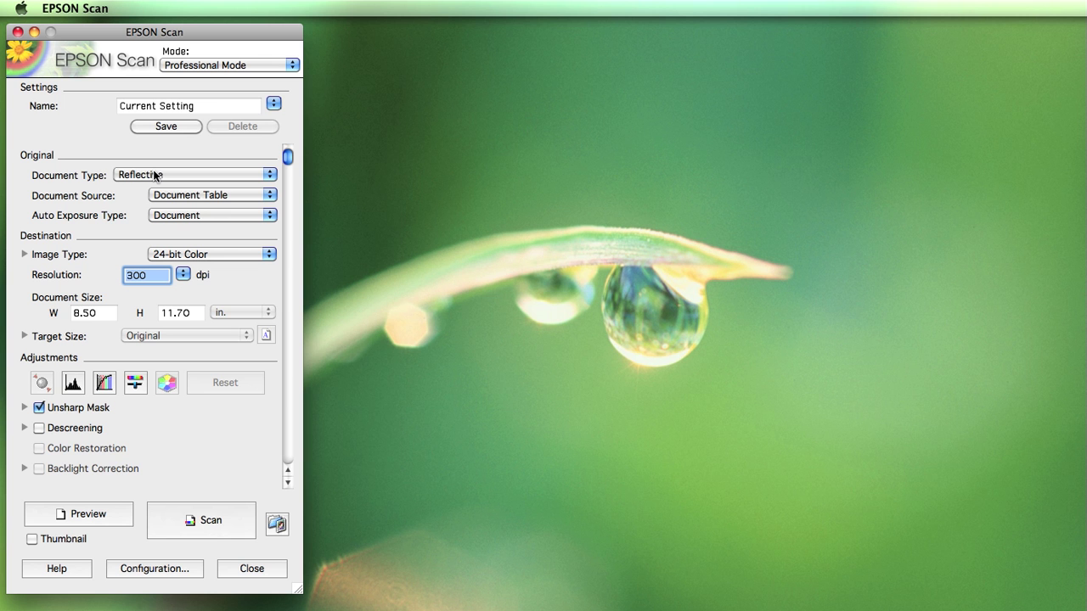
- Keep Reflective as the document type and Document Table as the source, and set the auto exposure type to Photo
click(156, 175)
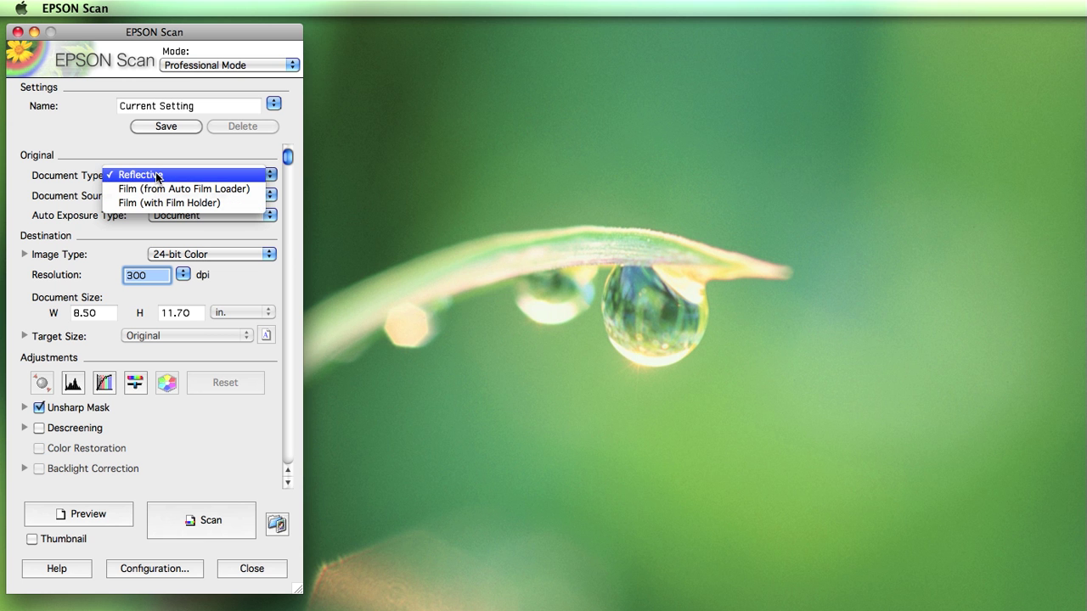
click(157, 176)
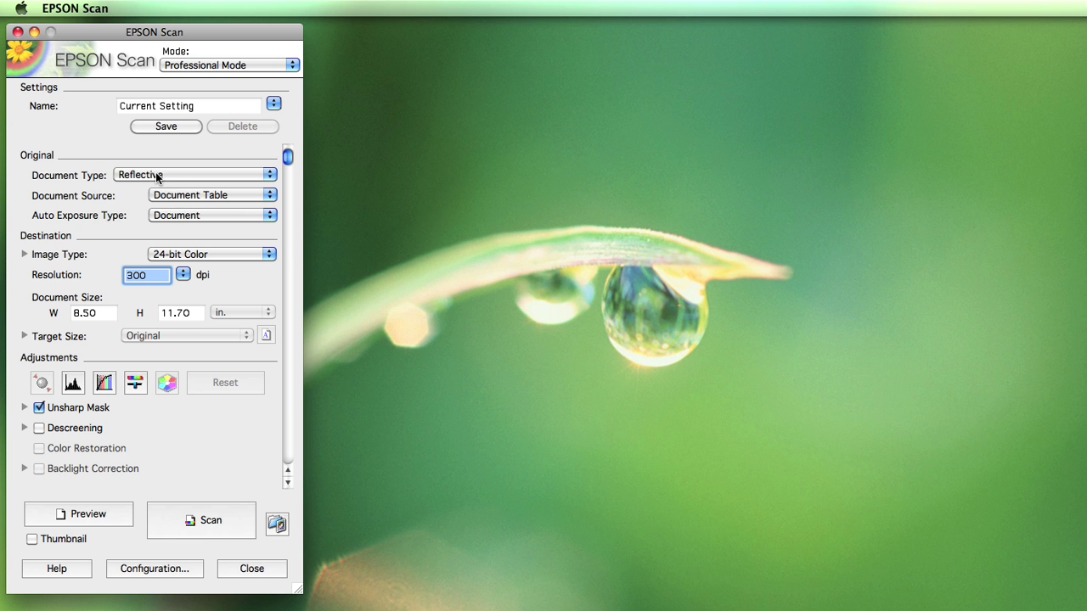
click(204, 196)
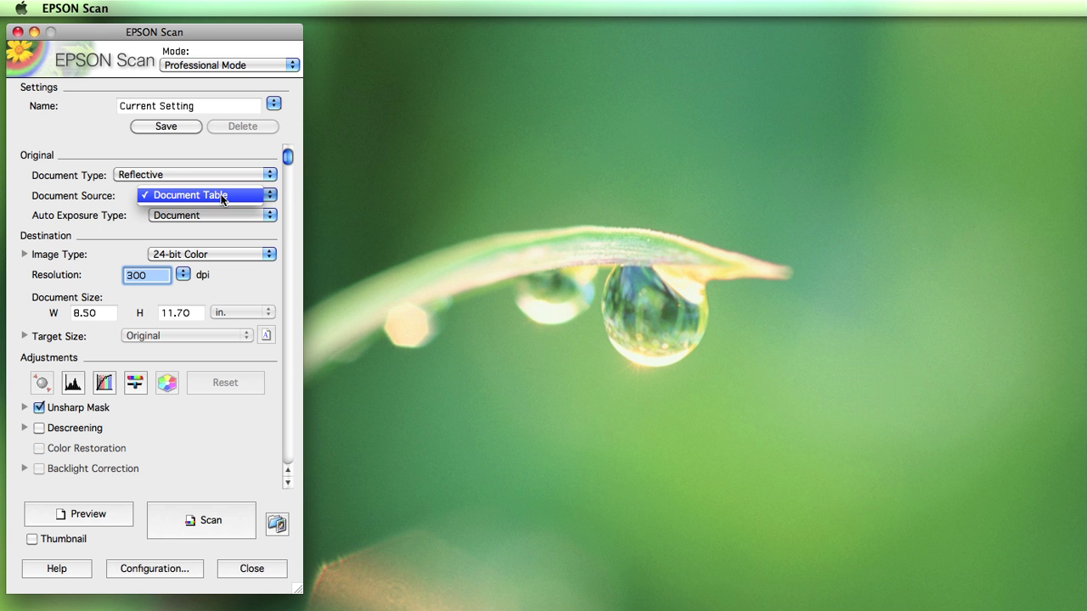
click(170, 151)
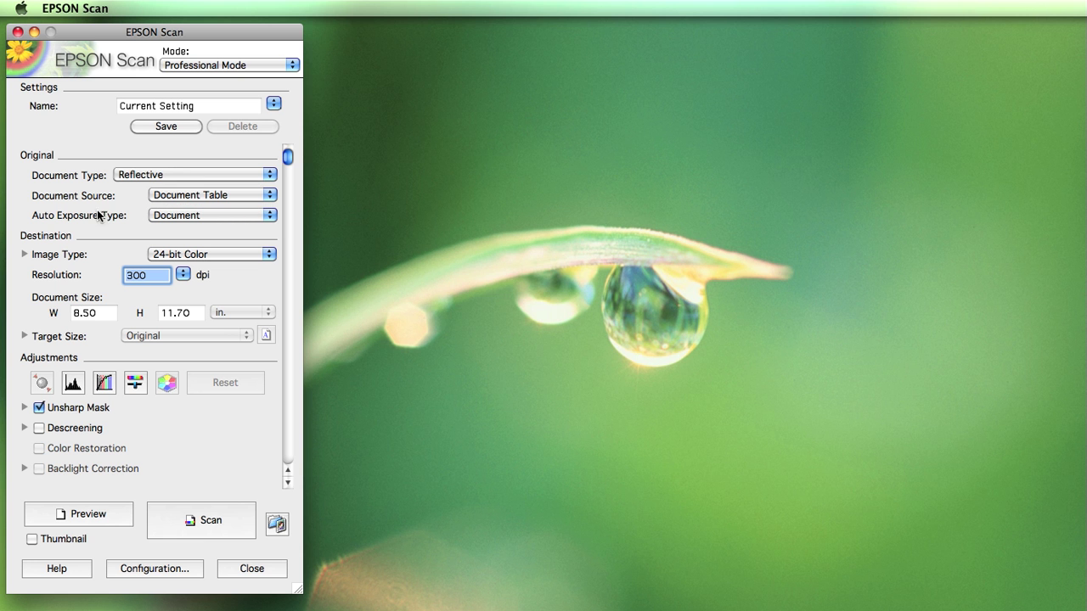
click(179, 216)
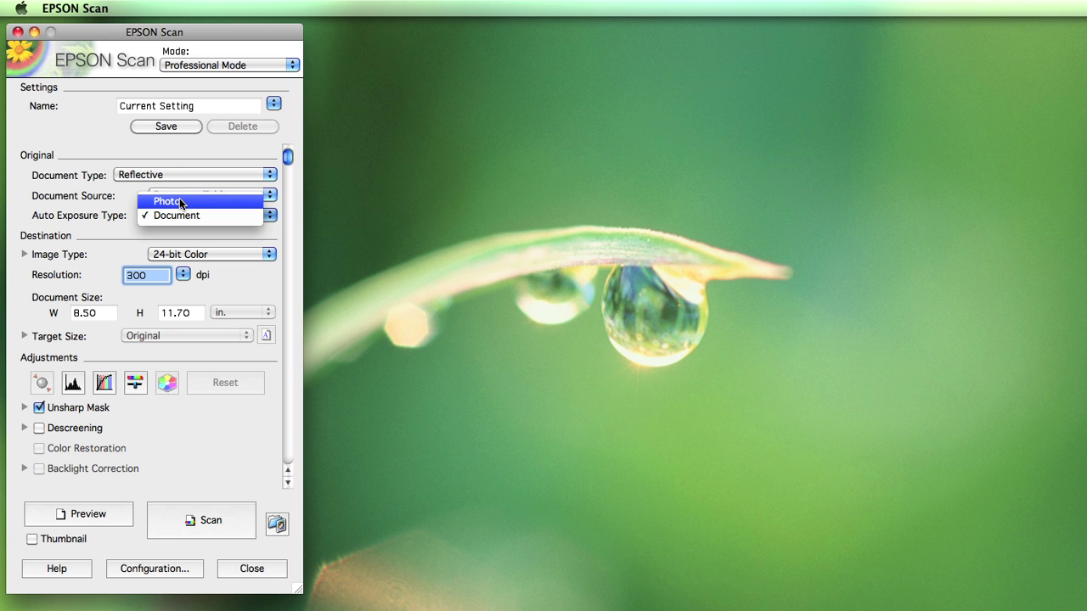
click(180, 203)
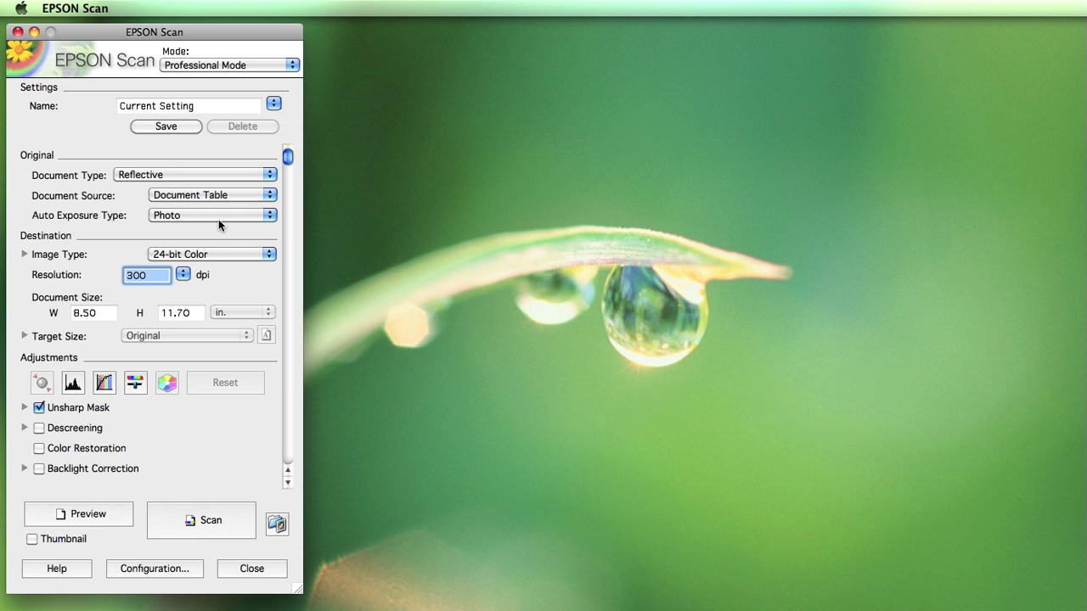
- Try 48-bit Color as the image type, review the other types and return the setting to 24-bit Color
click(270, 256)
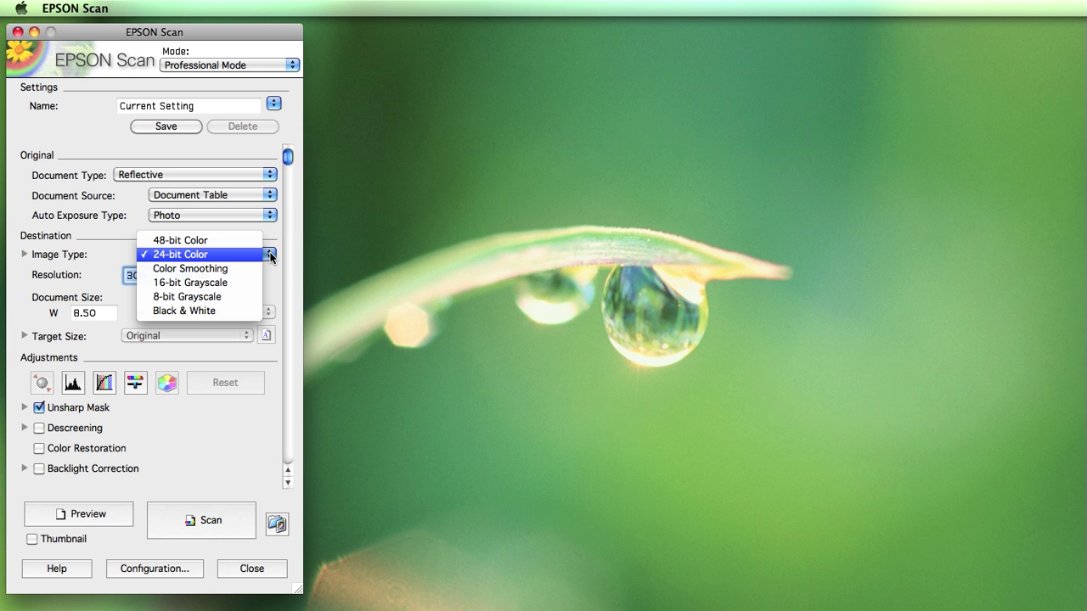
click(210, 240)
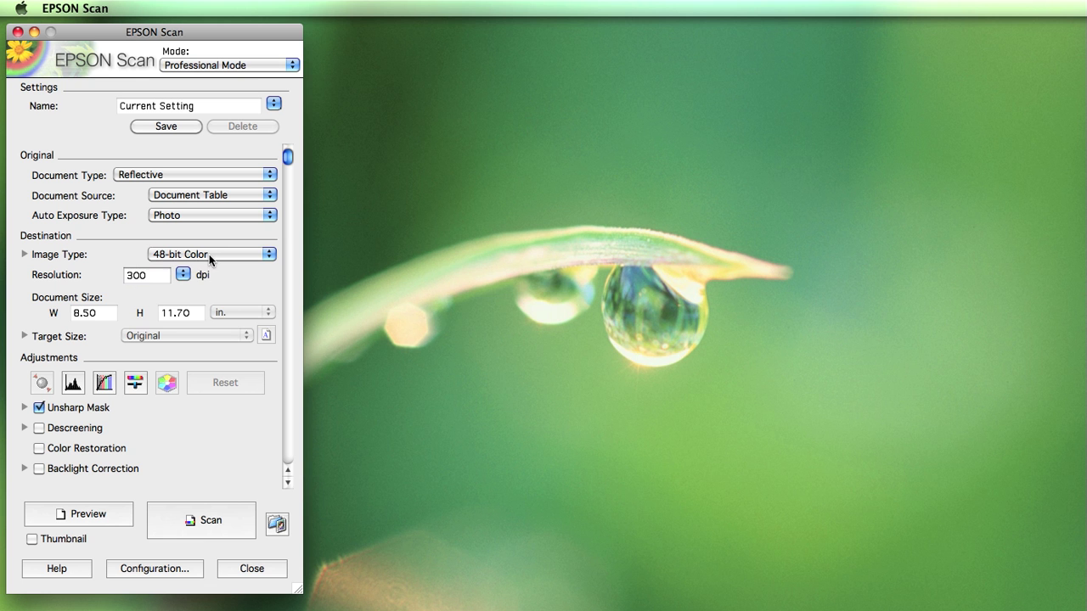
click(212, 255)
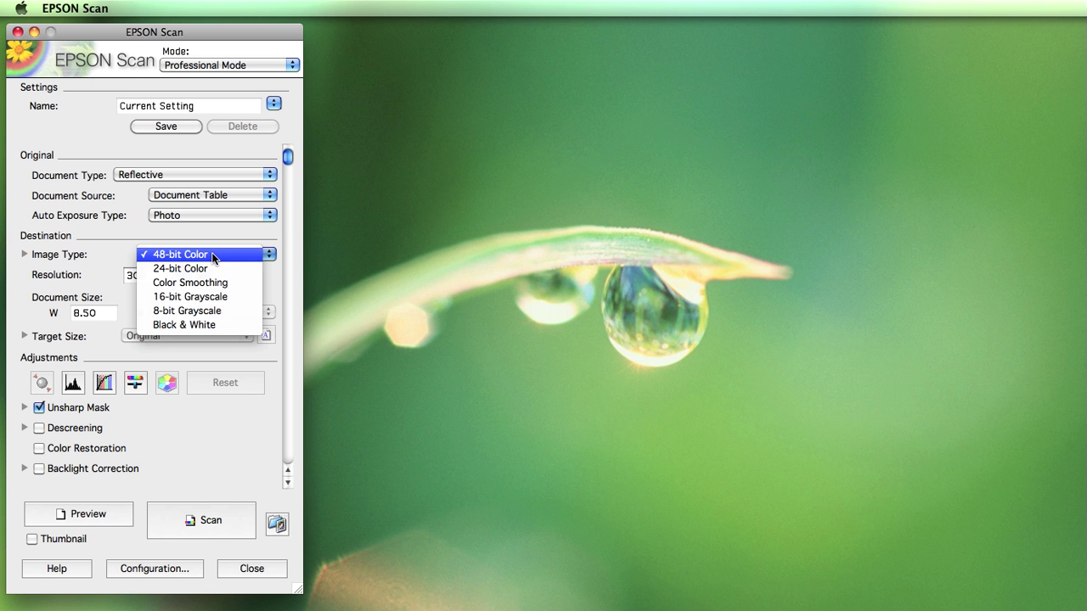
click(188, 330)
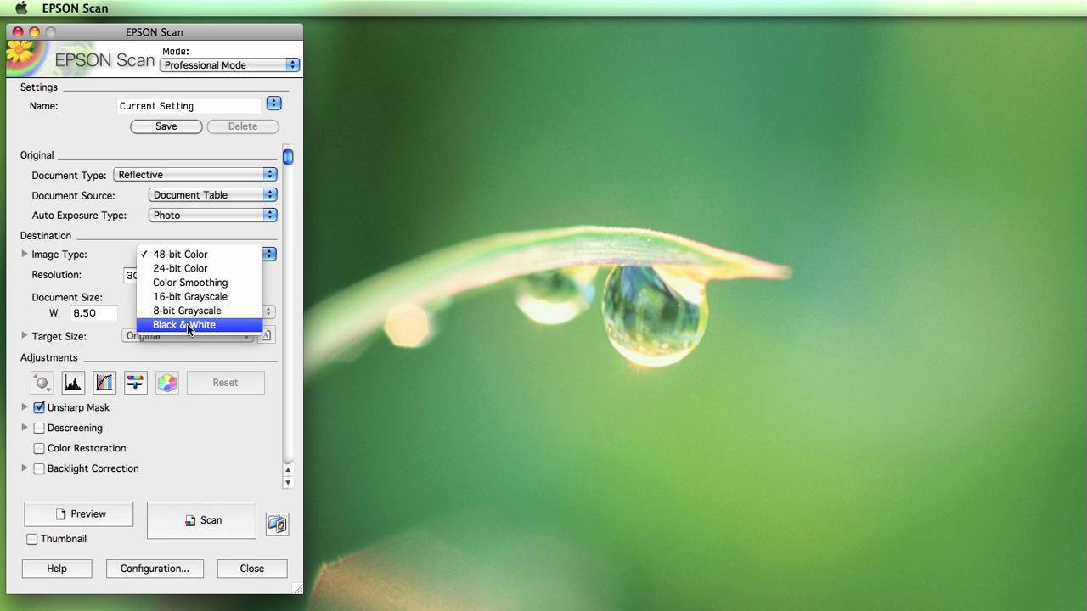
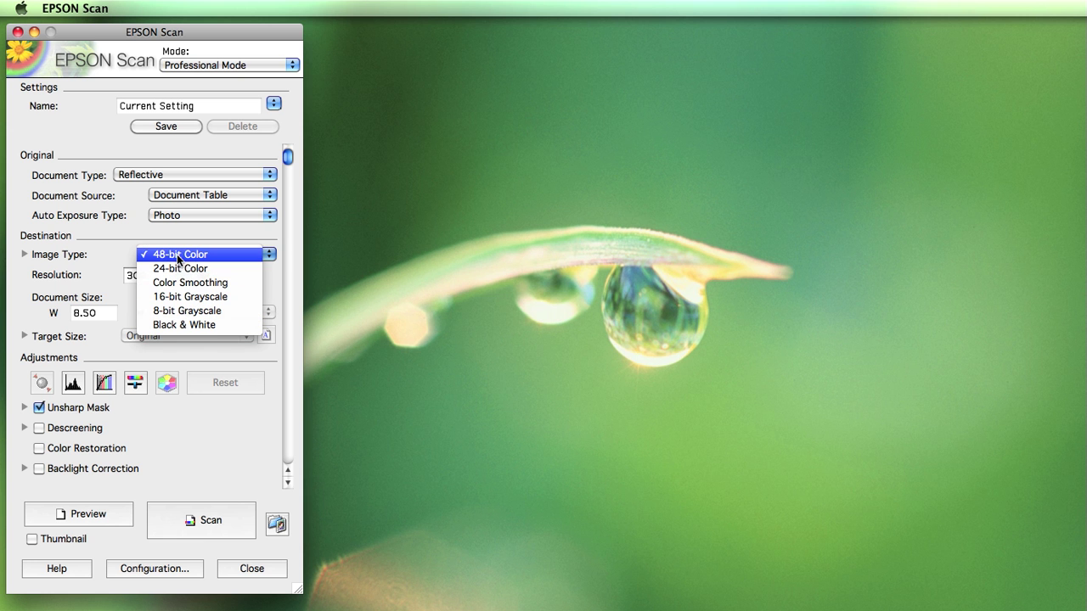
click(177, 269)
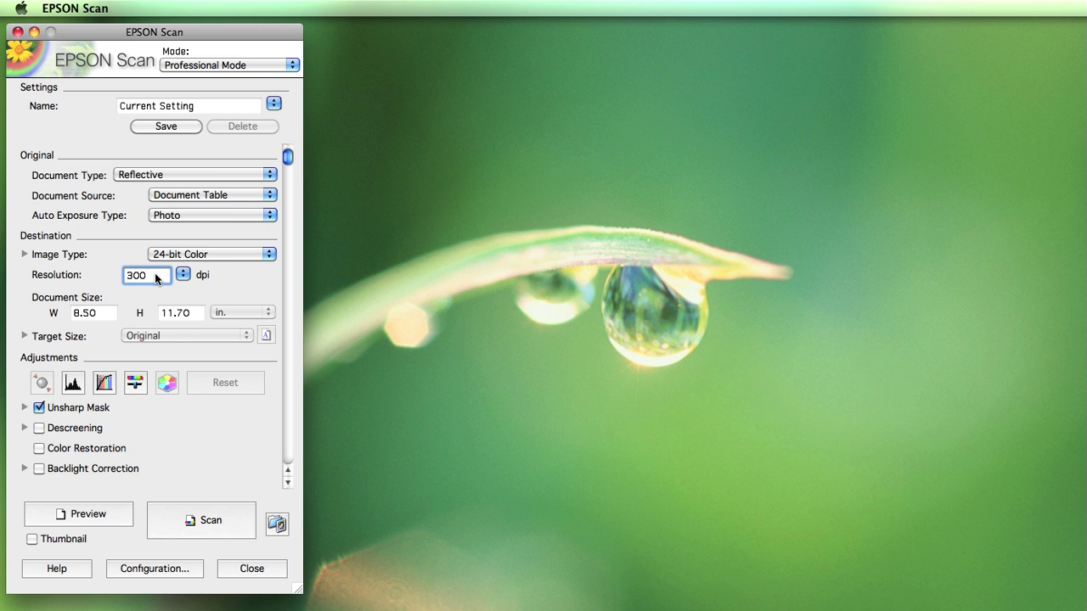
- Set the resolution to 600 dpi and run a preview scan of the photo
click(182, 275)
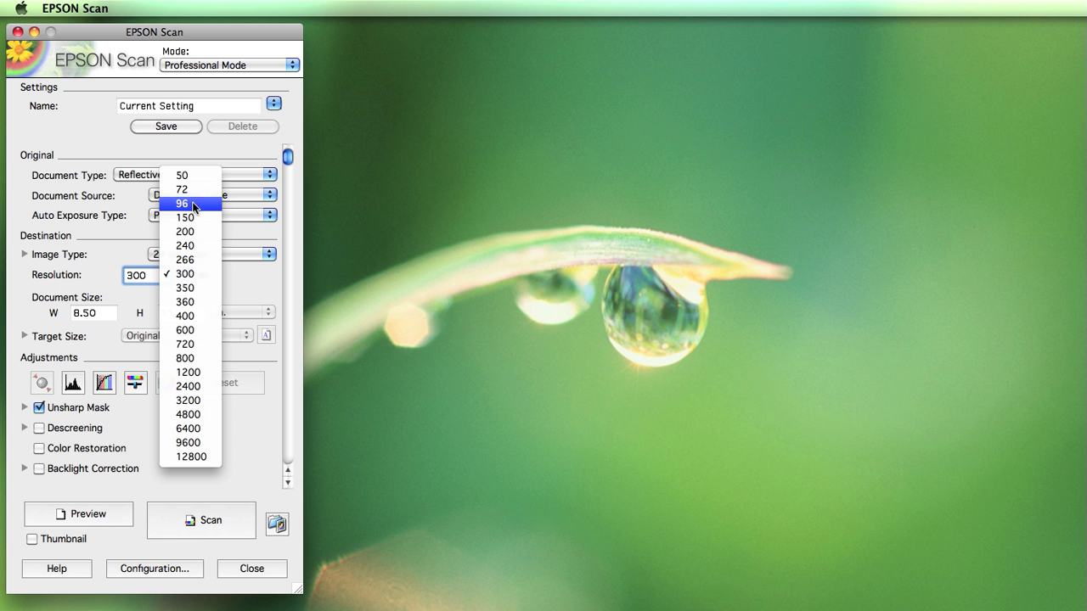
click(188, 332)
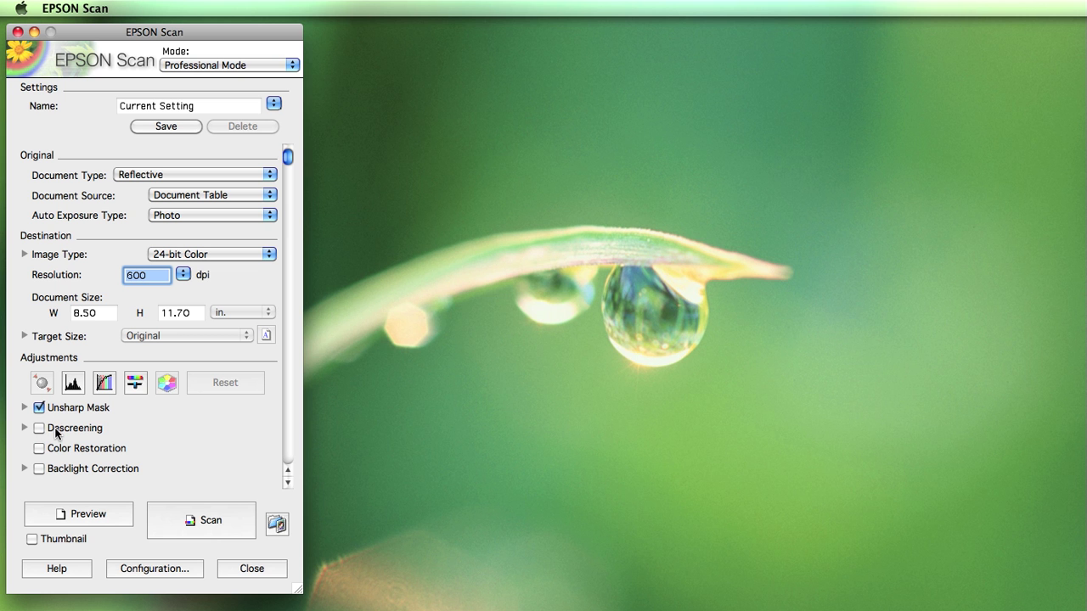
click(106, 514)
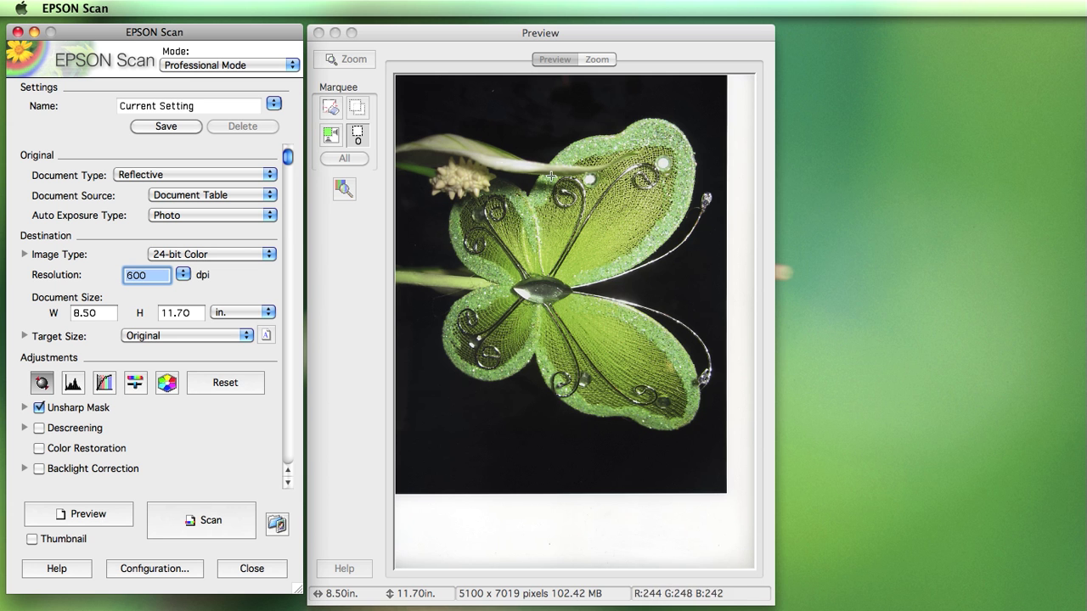
- Draw a marquee about 3.48 by 2.30 in. on the butterfly, enlarge it to about 5.37 by 3.74 in. and reposition it over the centre
drag(482, 252, 627, 346)
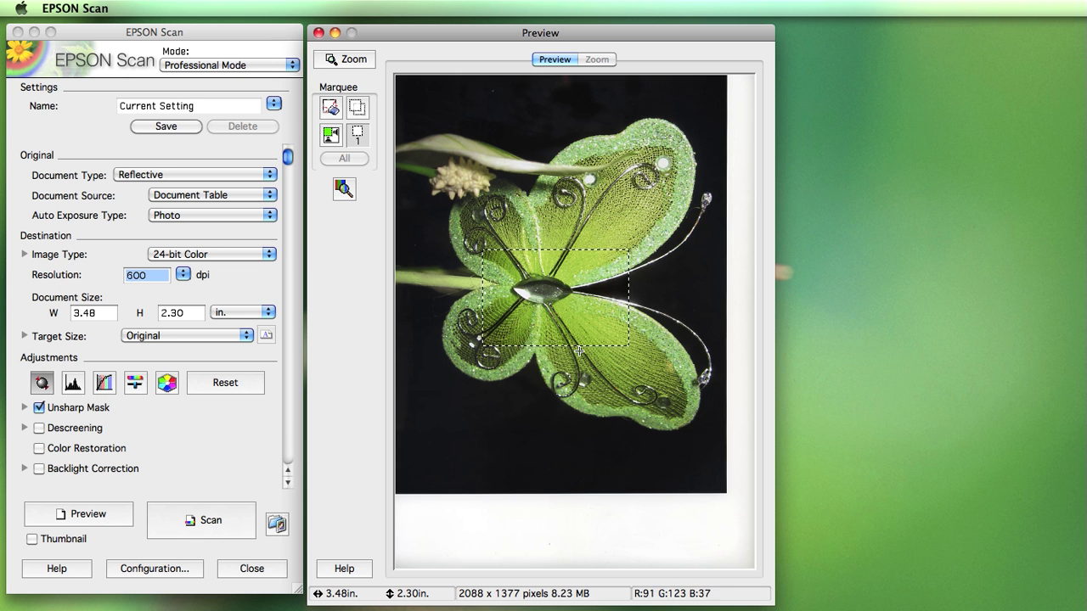
drag(562, 300, 564, 366)
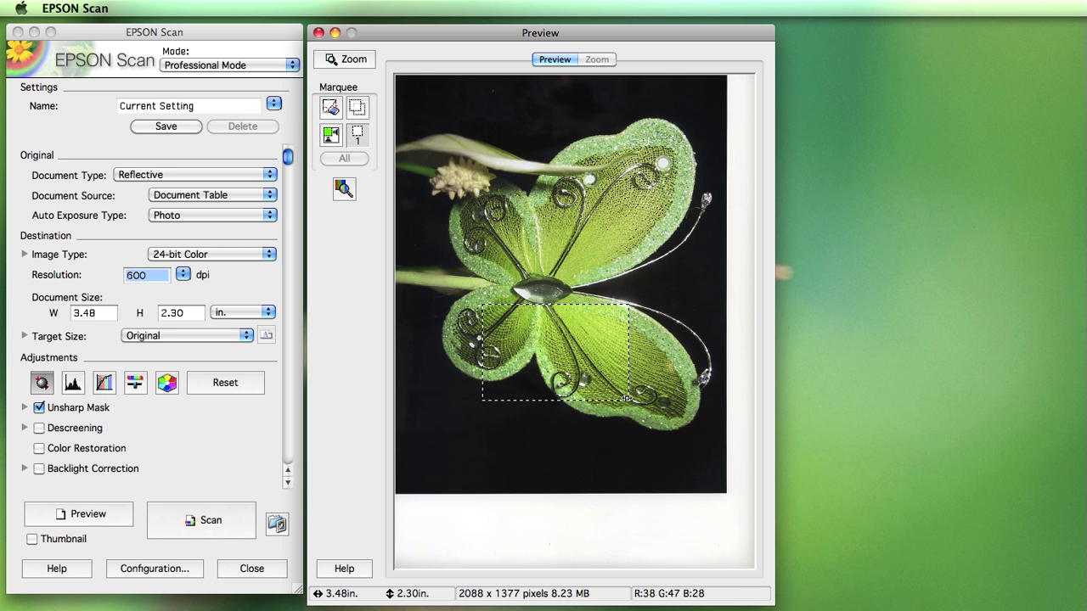
drag(626, 398, 707, 460)
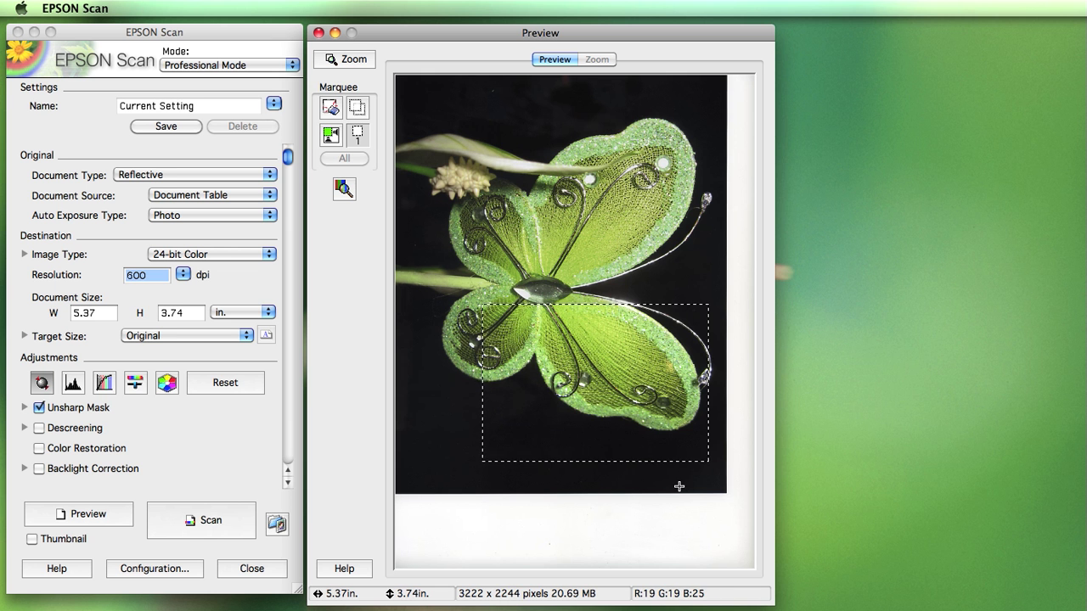
drag(637, 387, 556, 342)
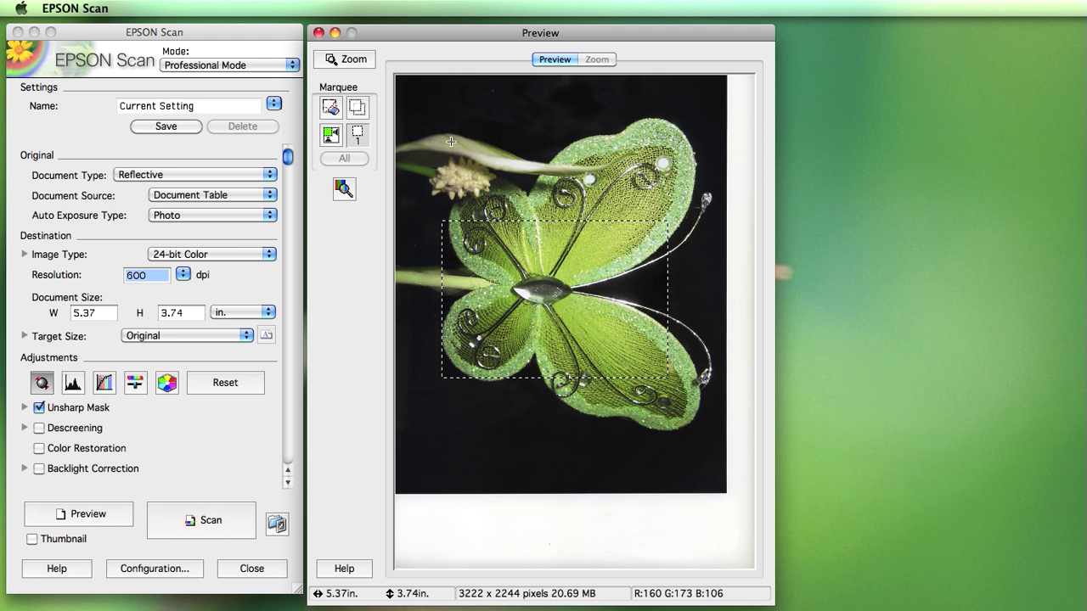
- Remove the hand-drawn marquee and automatically locate the whole photo as the scan area
click(335, 141)
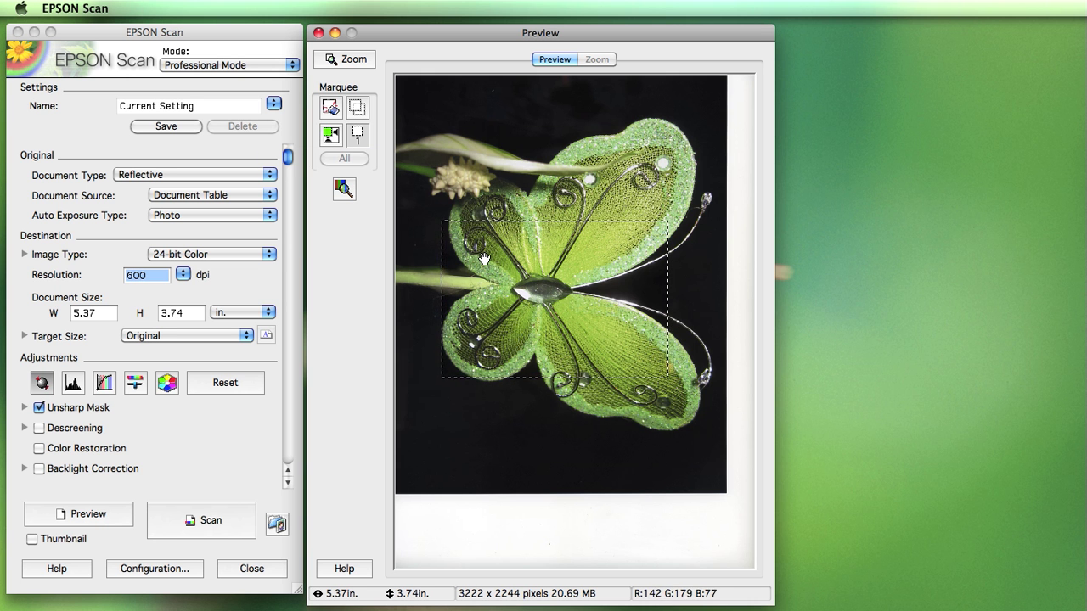
click(330, 108)
click(331, 135)
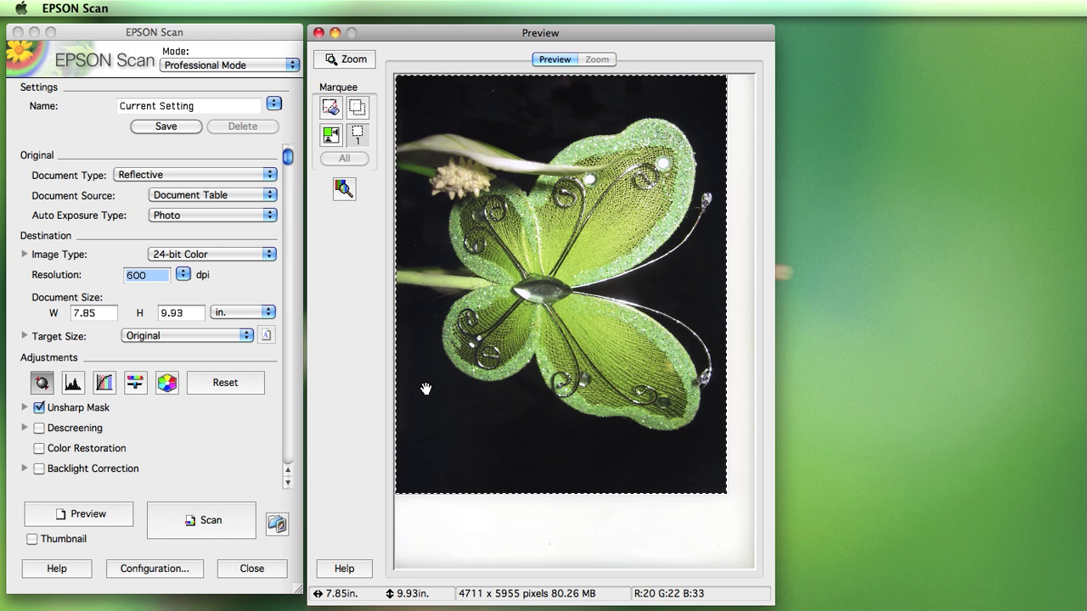
mouse_move(723, 491)
mouse_down()
mouse_move(699, 419)
mouse_move(718, 442)
mouse_move(720, 485)
mouse_up()
click(358, 114)
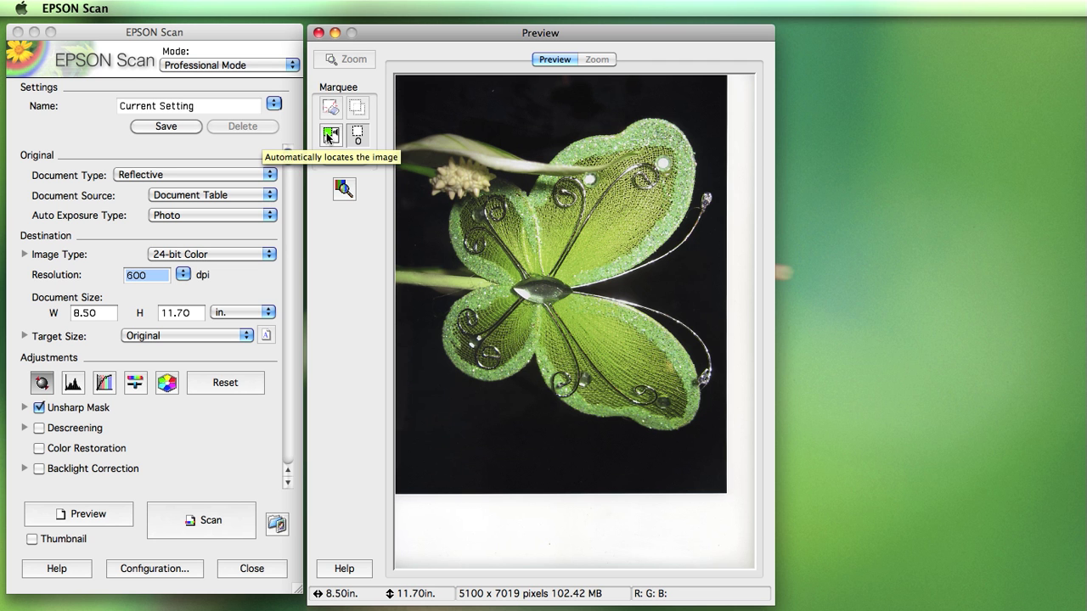
click(329, 137)
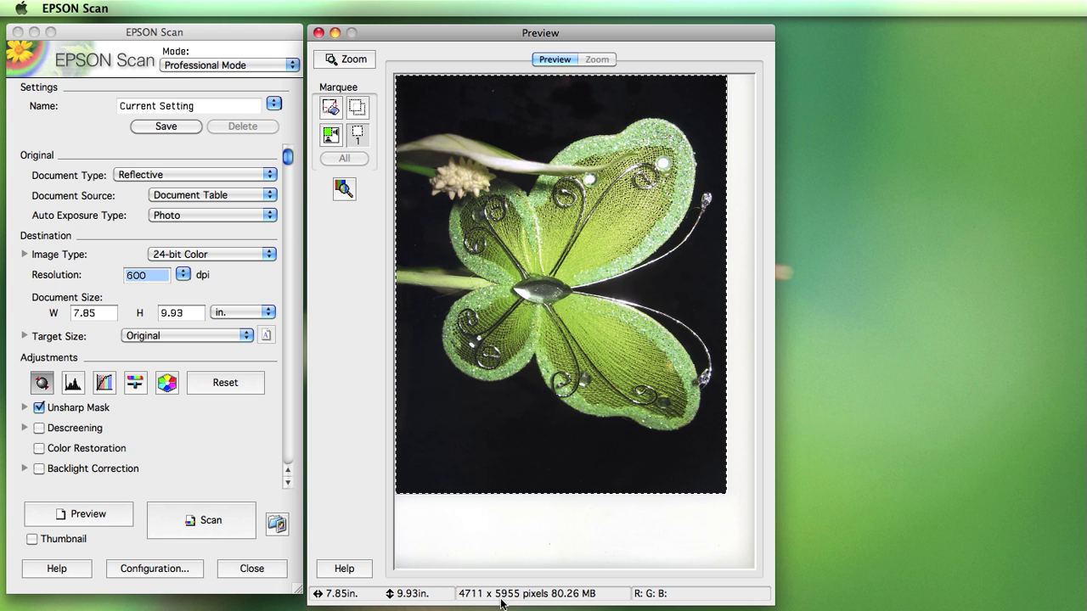
- Compare the scan's pixel and file size at 60, 200 and 96 dpi, and return the resolution to 600 dpi
double_click(139, 275)
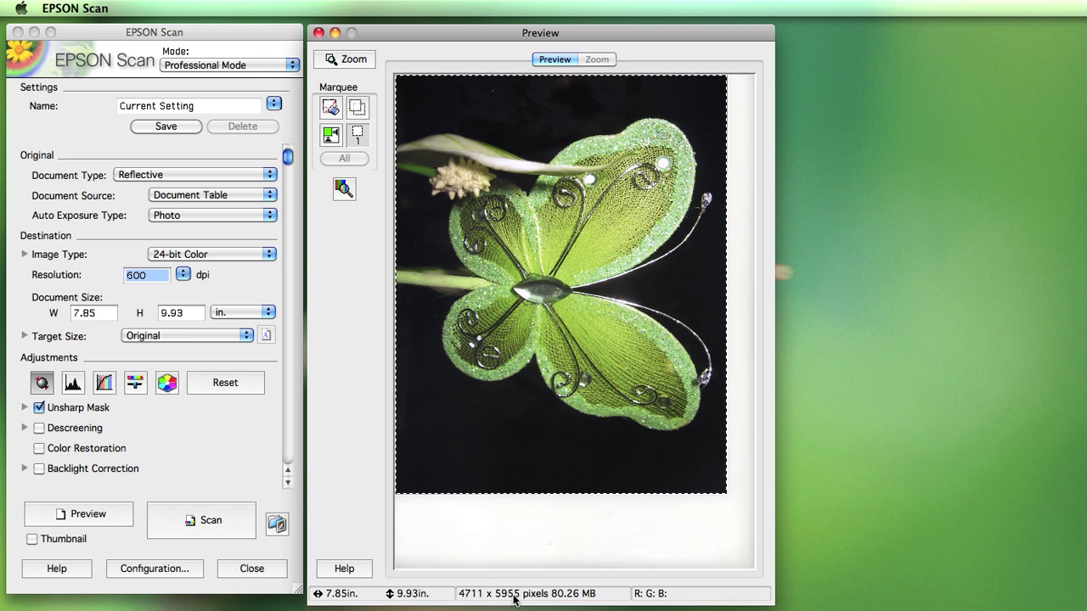
click(153, 276)
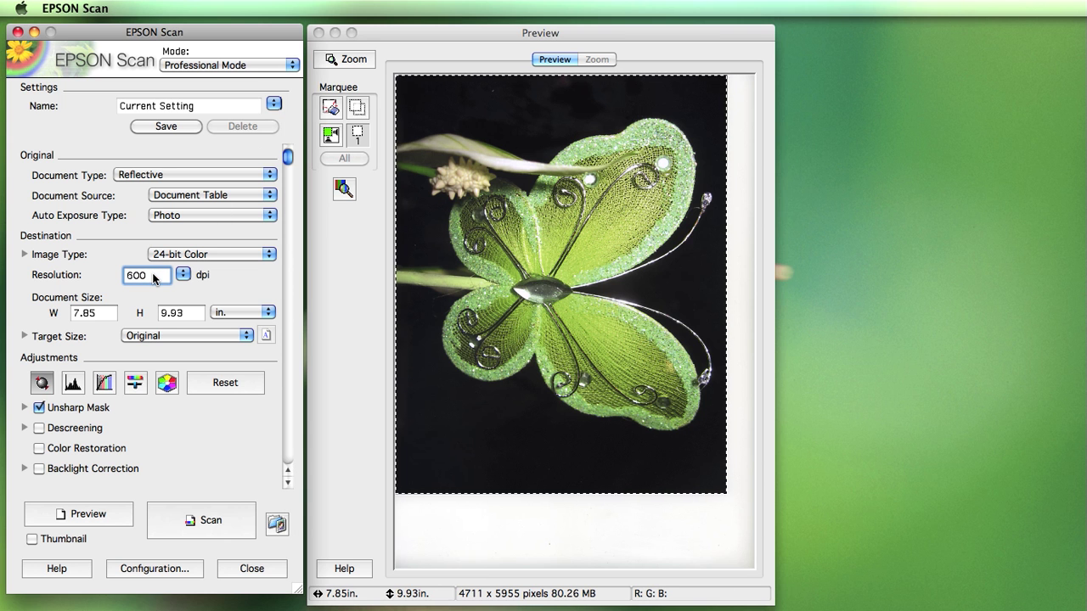
key(BackSpace)
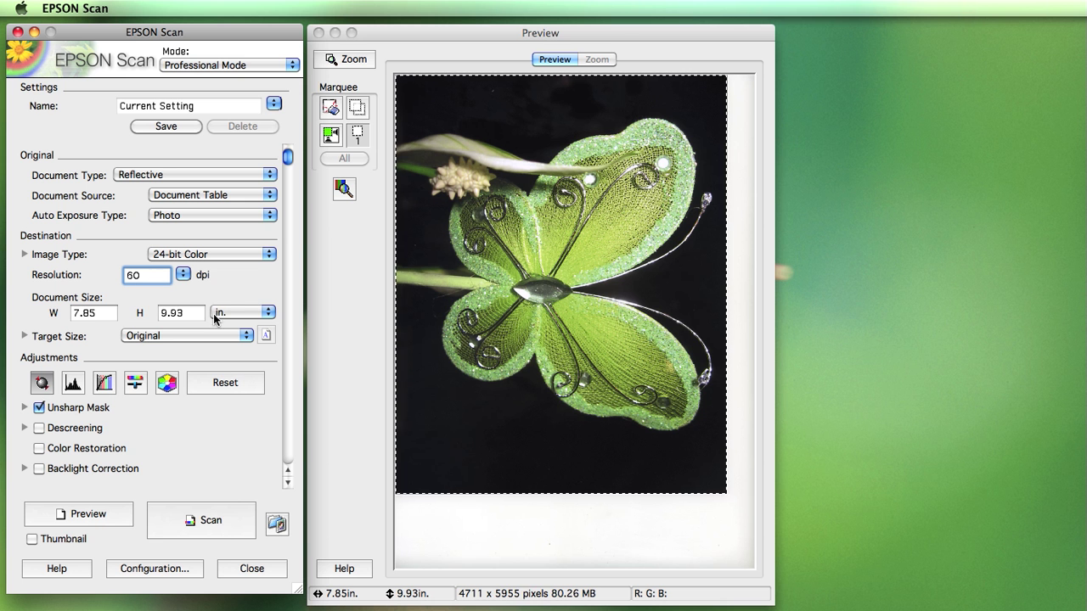
click(183, 274)
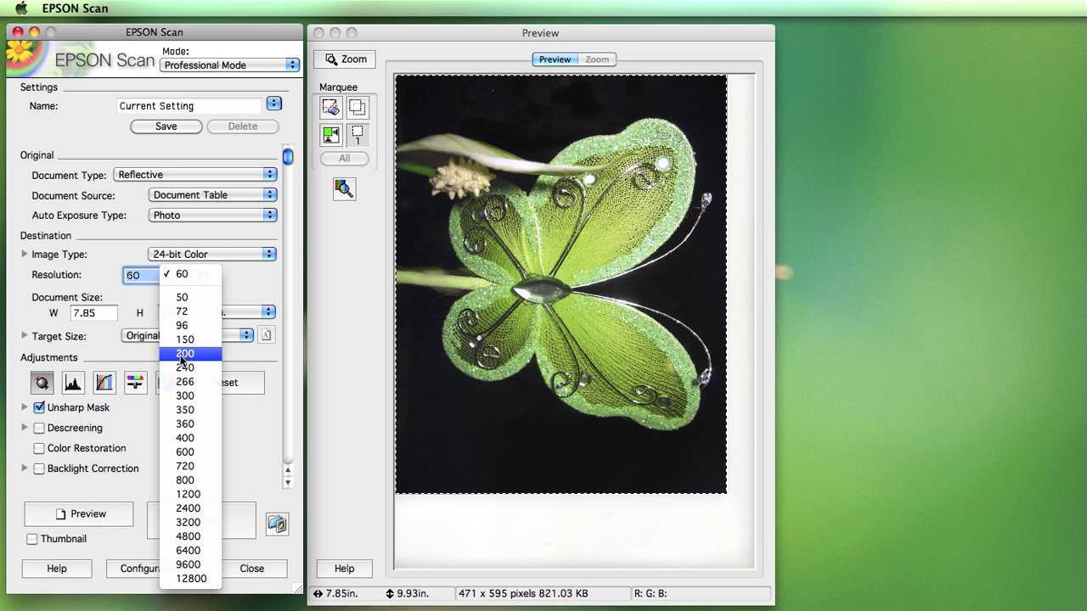
click(180, 356)
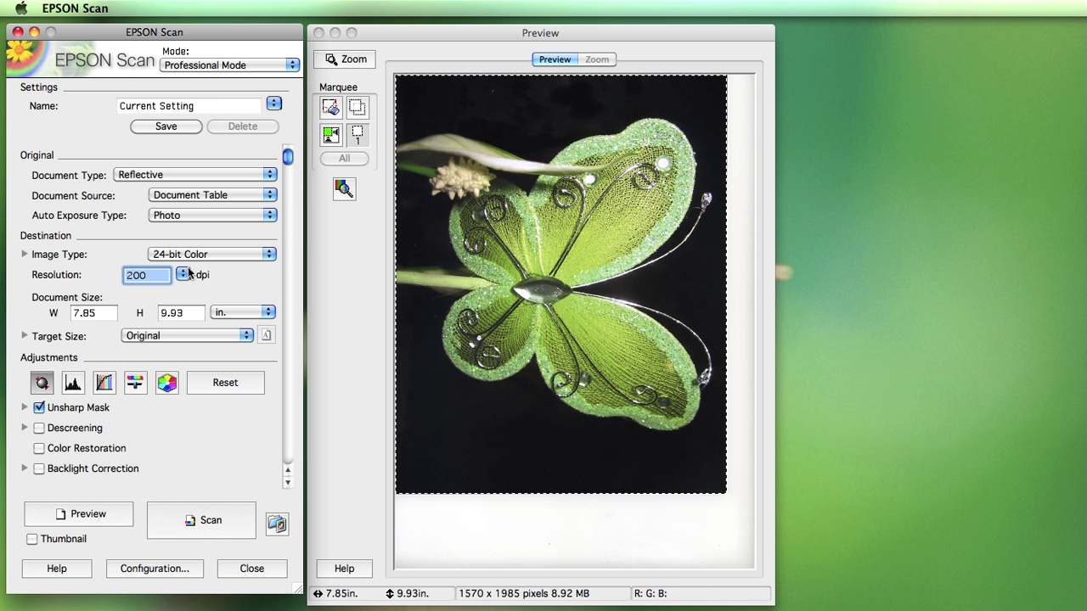
drag(181, 276, 181, 247)
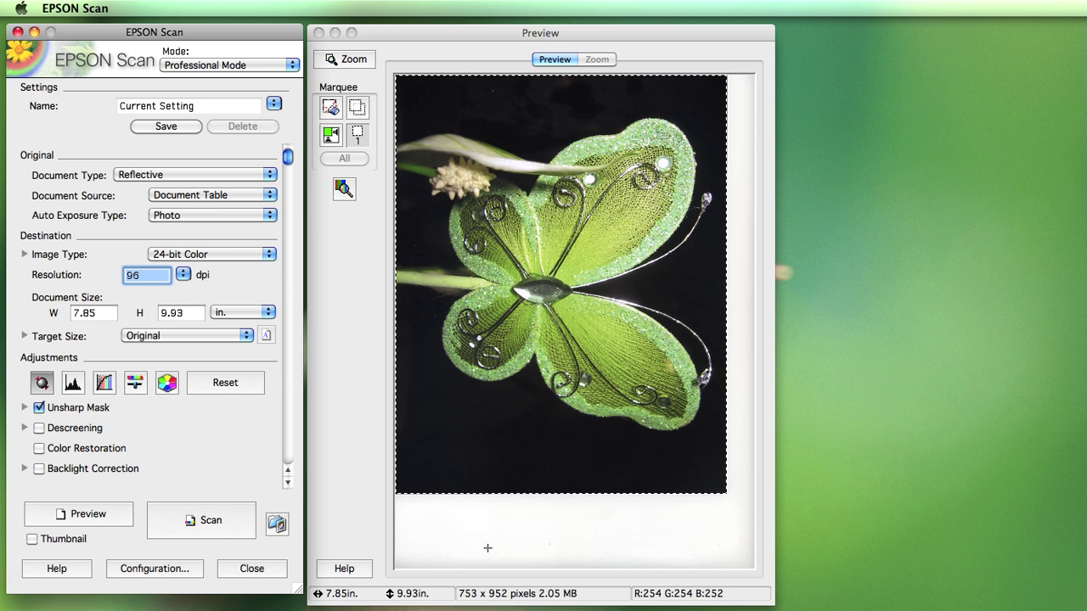
click(183, 275)
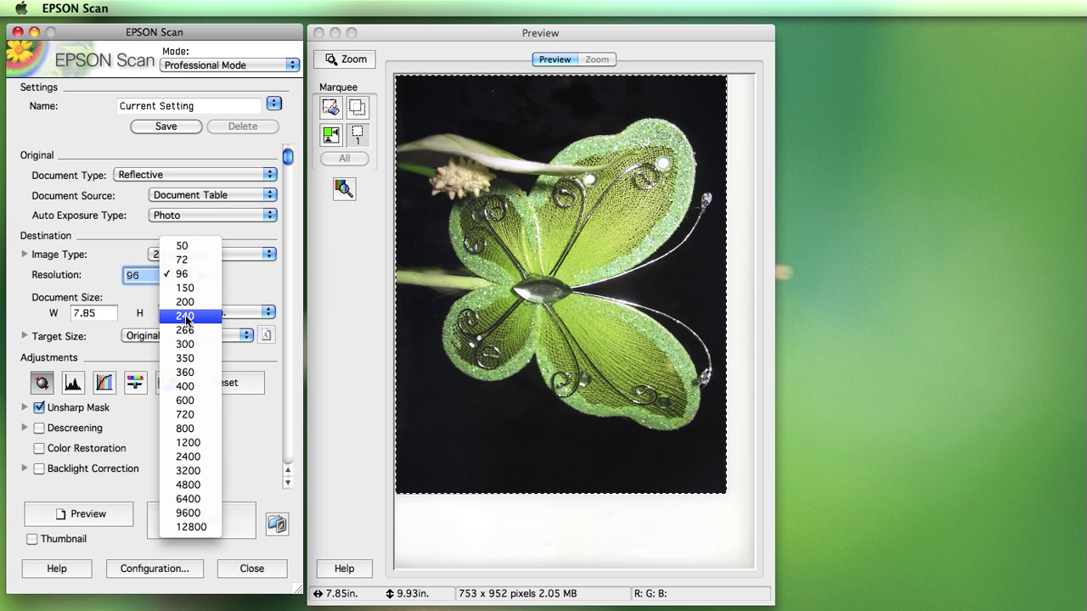
click(185, 400)
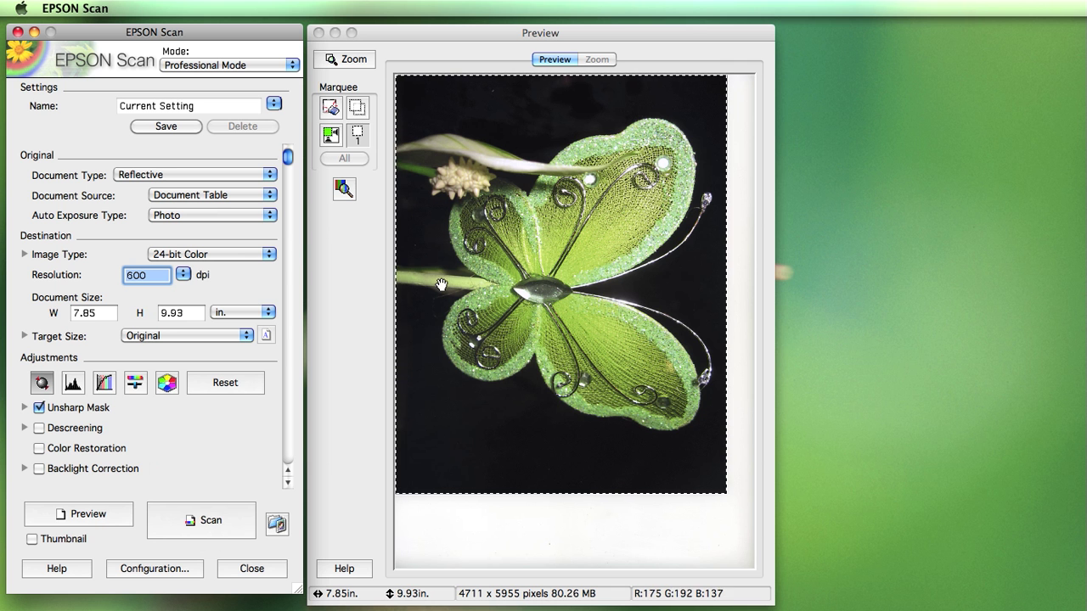
- Configure the file save settings with Desktop as the other location and TIFF (*.tif) as the image format, and start scanning the photo
click(277, 523)
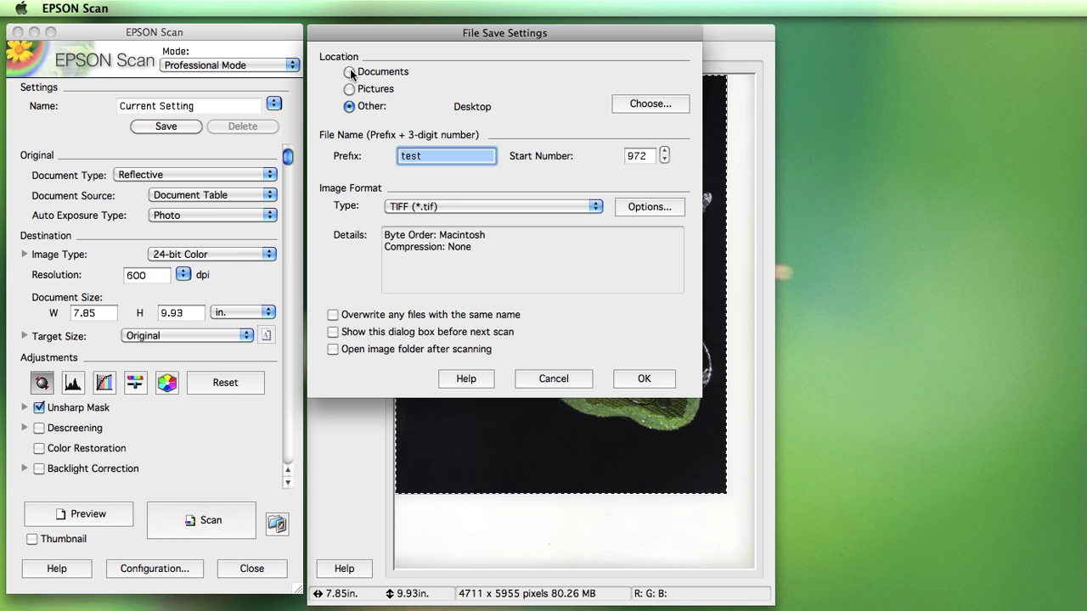
click(349, 108)
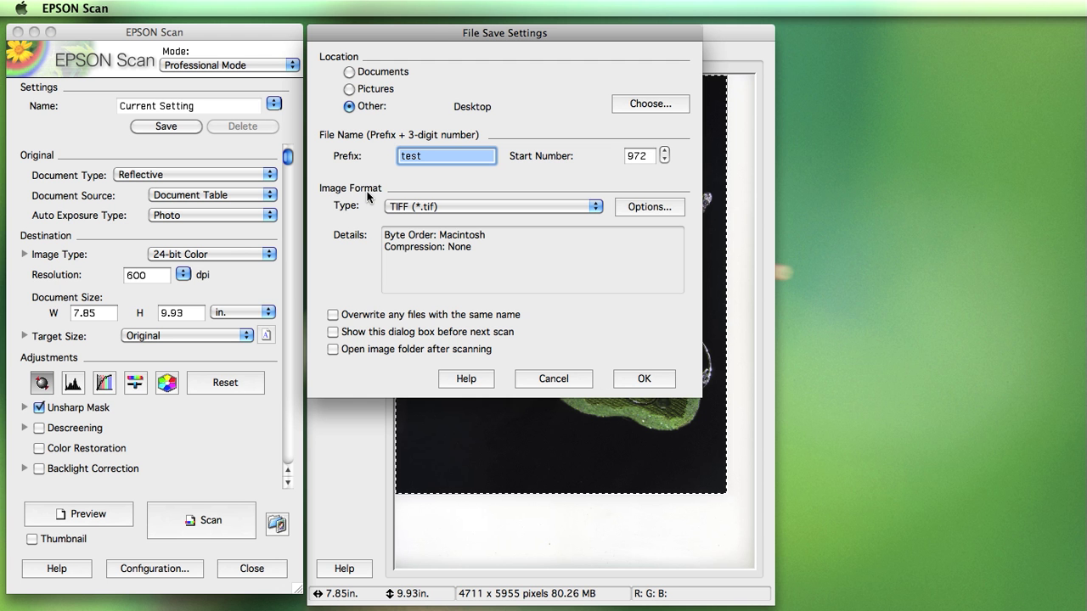
drag(423, 33, 517, 86)
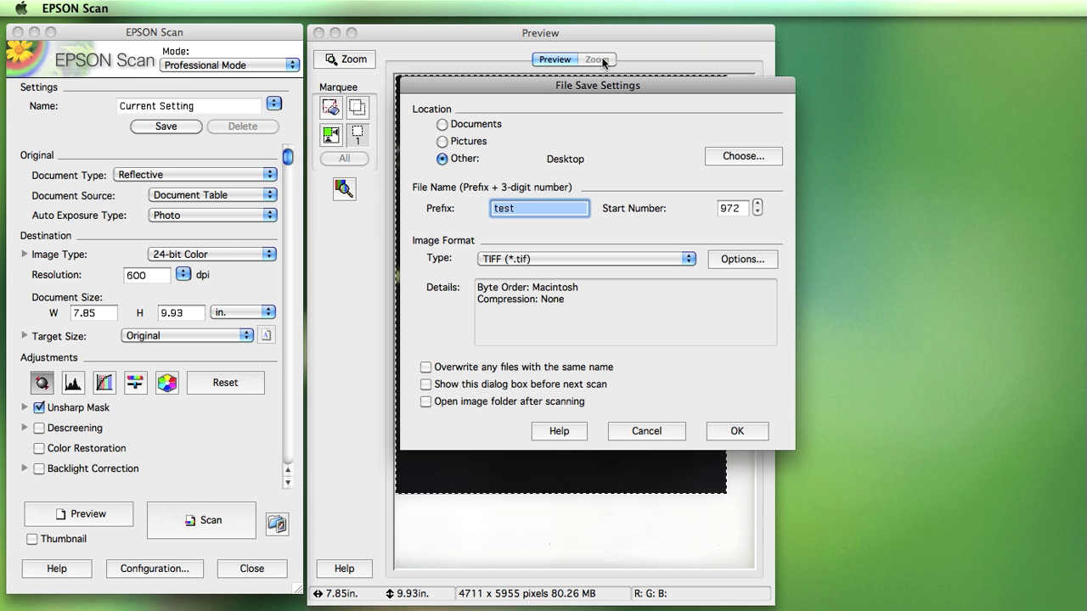
click(685, 264)
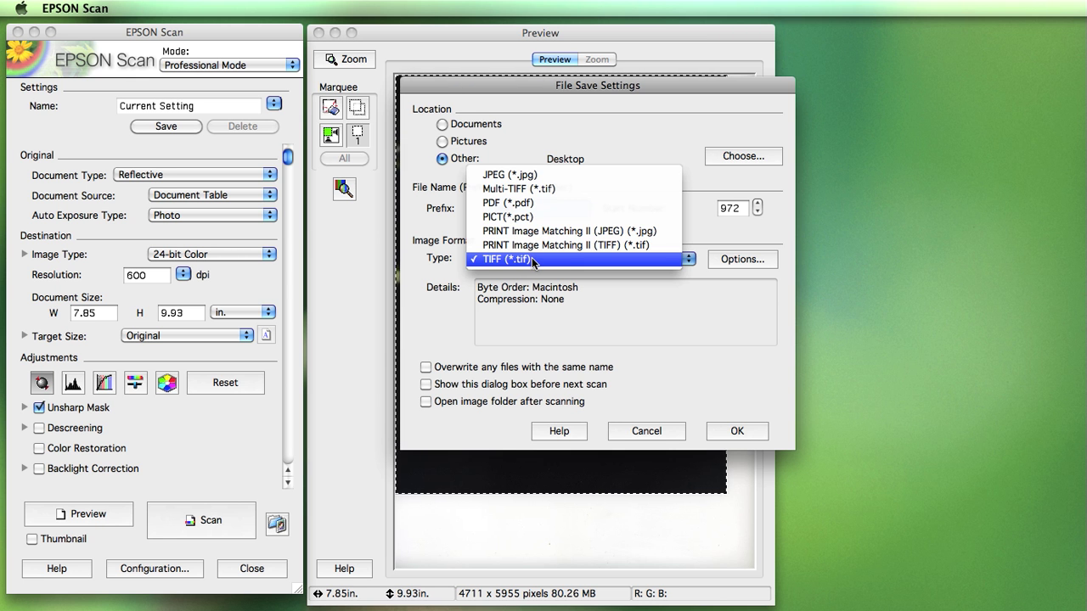
click(533, 260)
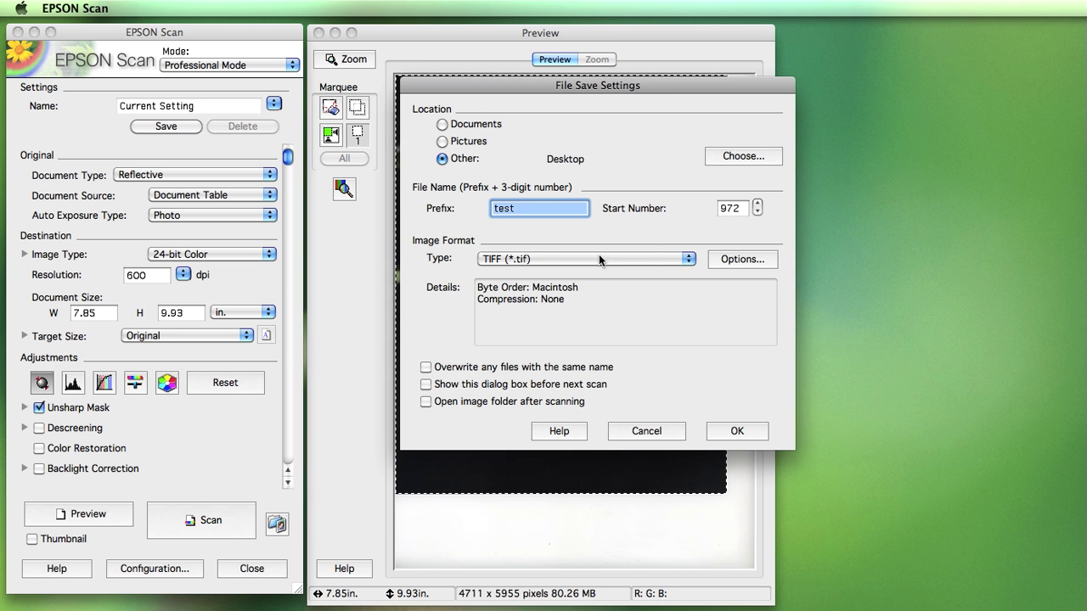
click(736, 429)
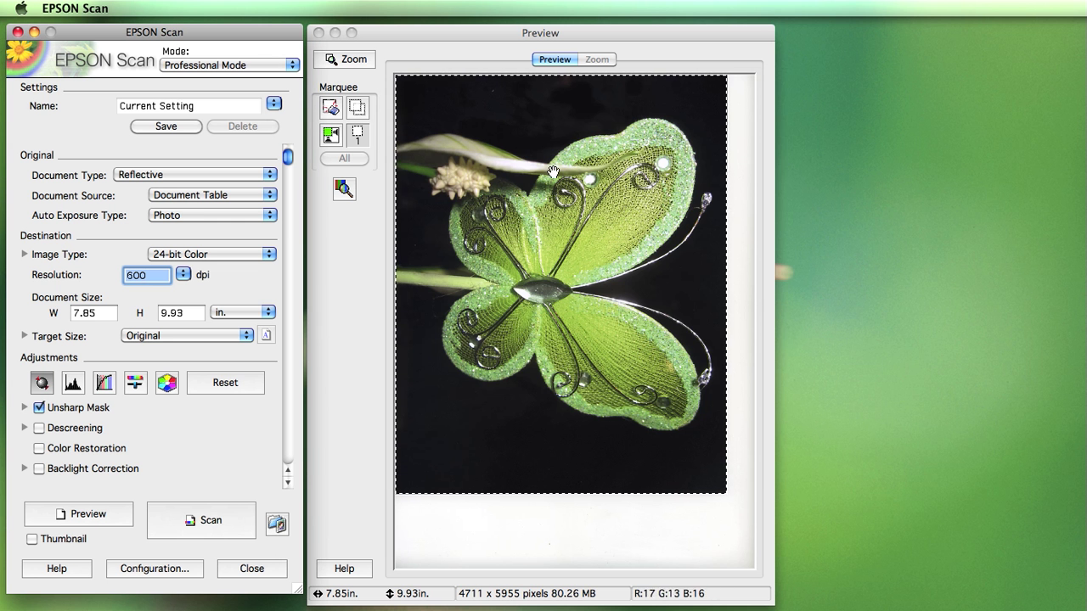
click(197, 519)
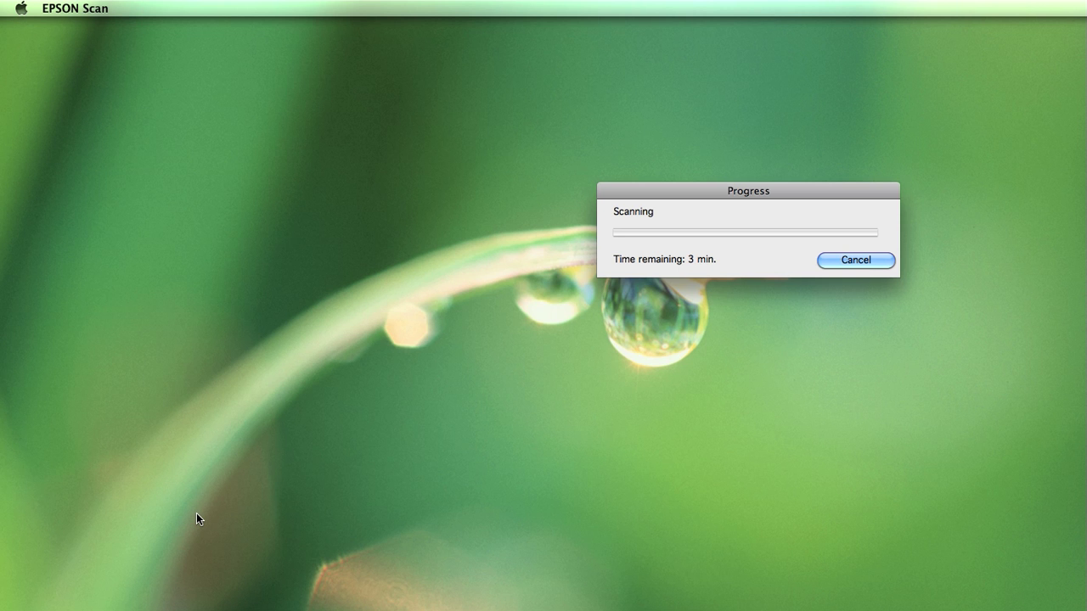